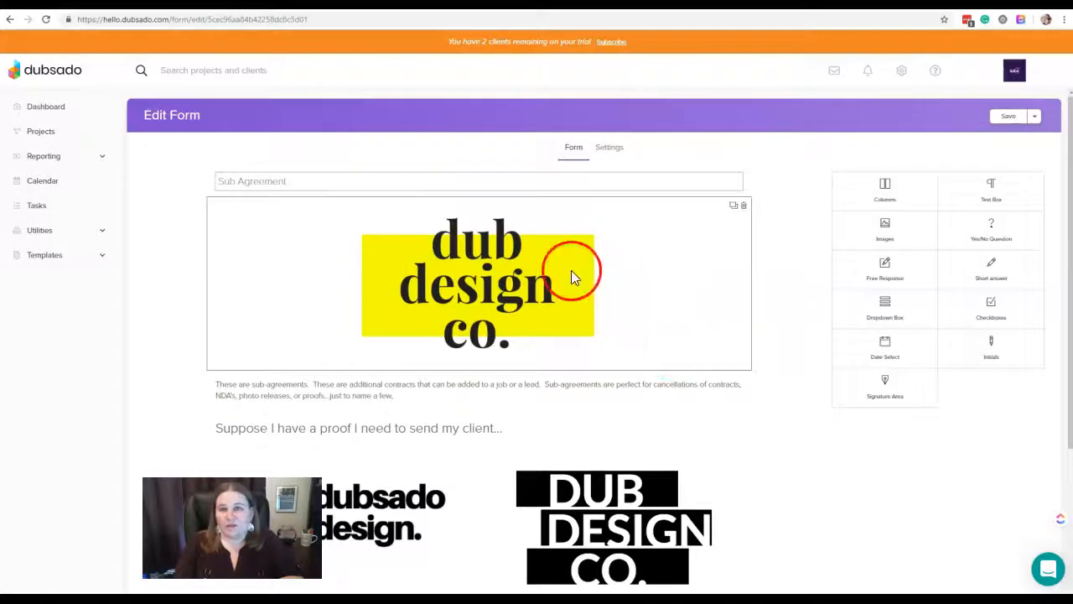
Examine the sub-agreement form from the logo and introduction through the two logo proofs, favourite question, response box and signature area
{"action": "scroll", "coordinate": [726, 402], "scroll_direction": "down", "scroll_amount": 2}
{"action": "scroll", "coordinate": [727, 403], "scroll_direction": "down", "scroll_amount": 2}
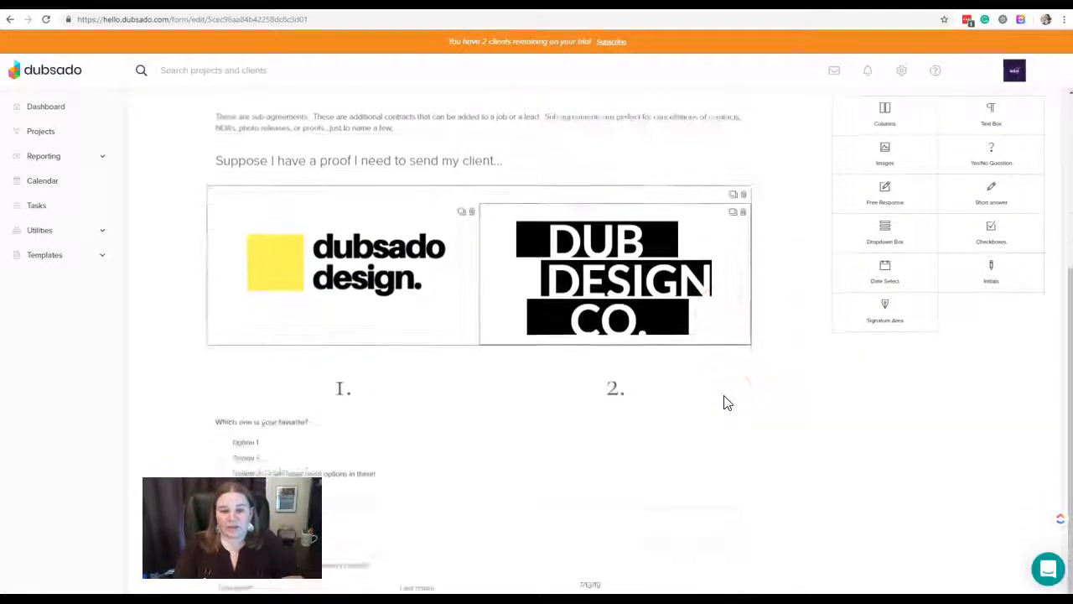
{"action": "scroll", "coordinate": [727, 402], "scroll_direction": "up", "scroll_amount": 2}
{"action": "scroll", "coordinate": [726, 403], "scroll_direction": "up", "scroll_amount": 2}
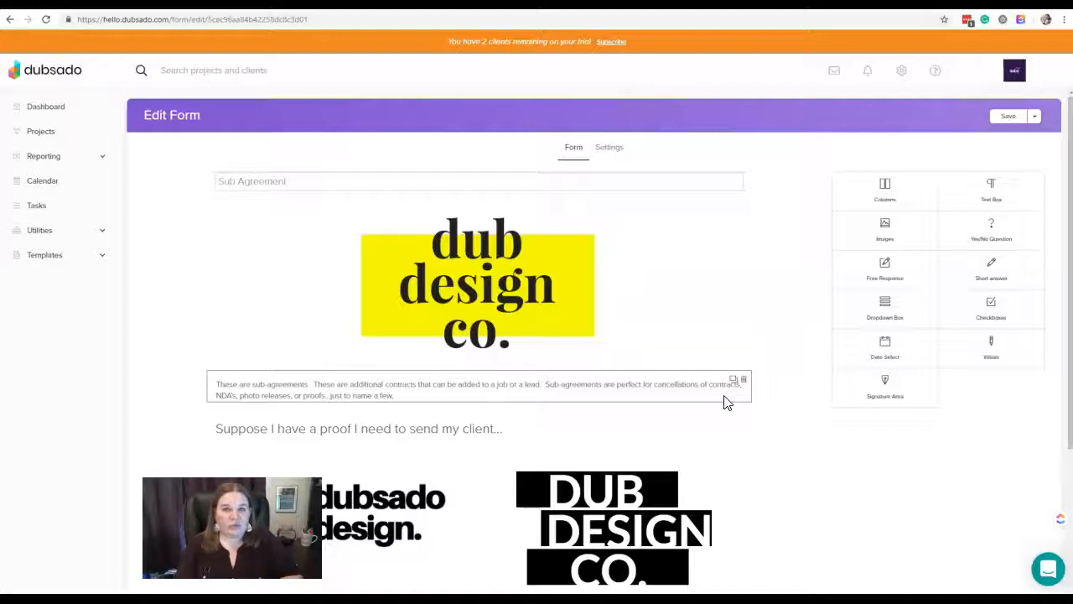
{"action": "left_click", "coordinate": [725, 390]}
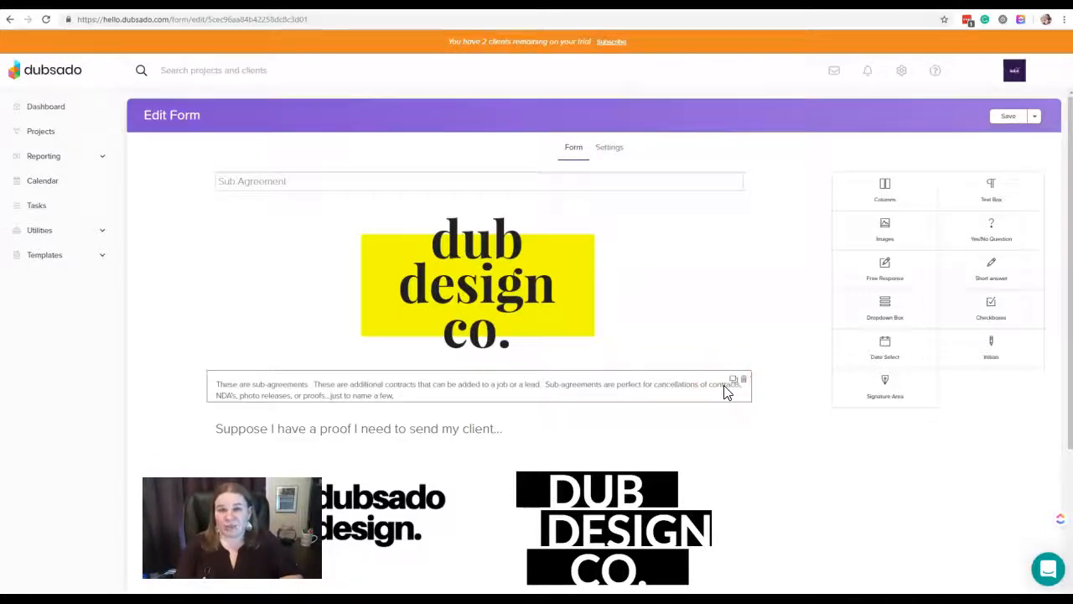
{"action": "left_click", "coordinate": [398, 434]}
{"action": "left_click", "coordinate": [696, 339]}
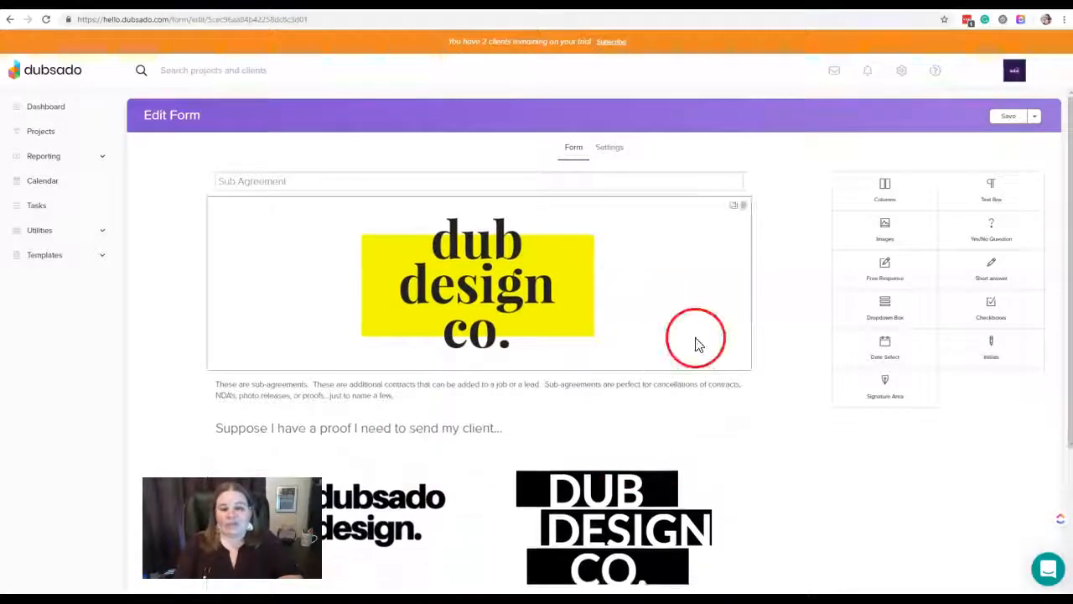
{"action": "scroll", "coordinate": [700, 340], "scroll_direction": "down", "scroll_amount": 3}
{"action": "left_click", "coordinate": [555, 286]}
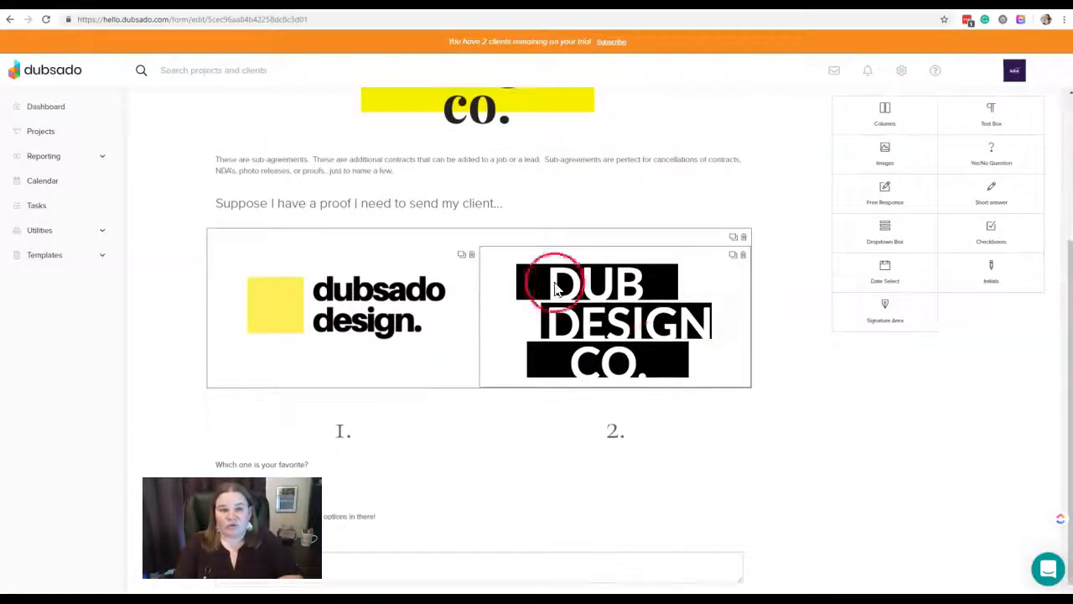
{"action": "scroll", "coordinate": [558, 326], "scroll_direction": "down", "scroll_amount": 1}
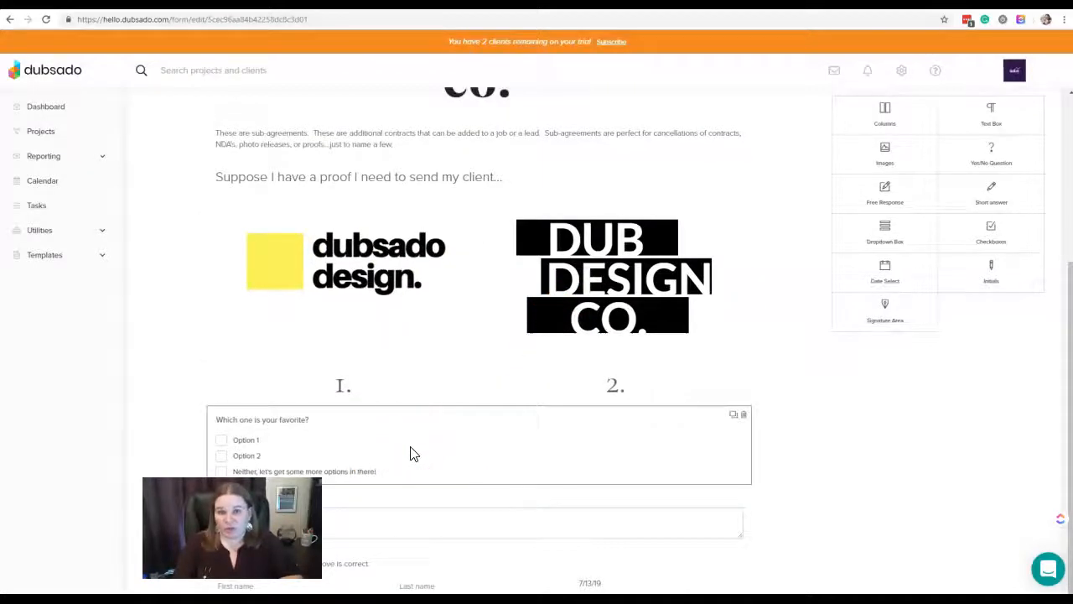
{"action": "left_click", "coordinate": [405, 522]}
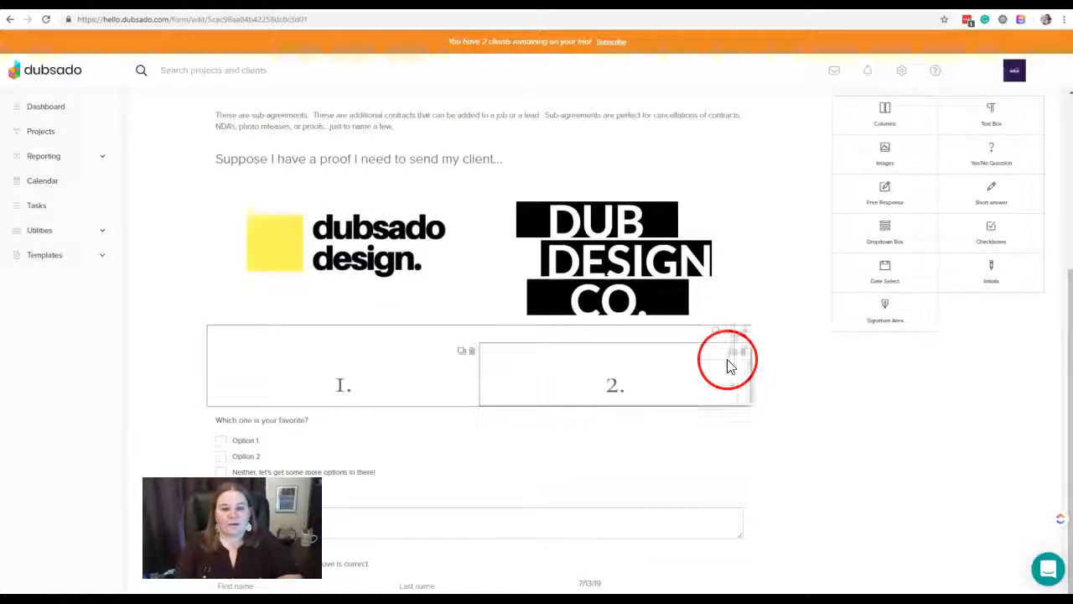
{"action": "scroll", "coordinate": [702, 409], "scroll_direction": "up", "scroll_amount": 1}
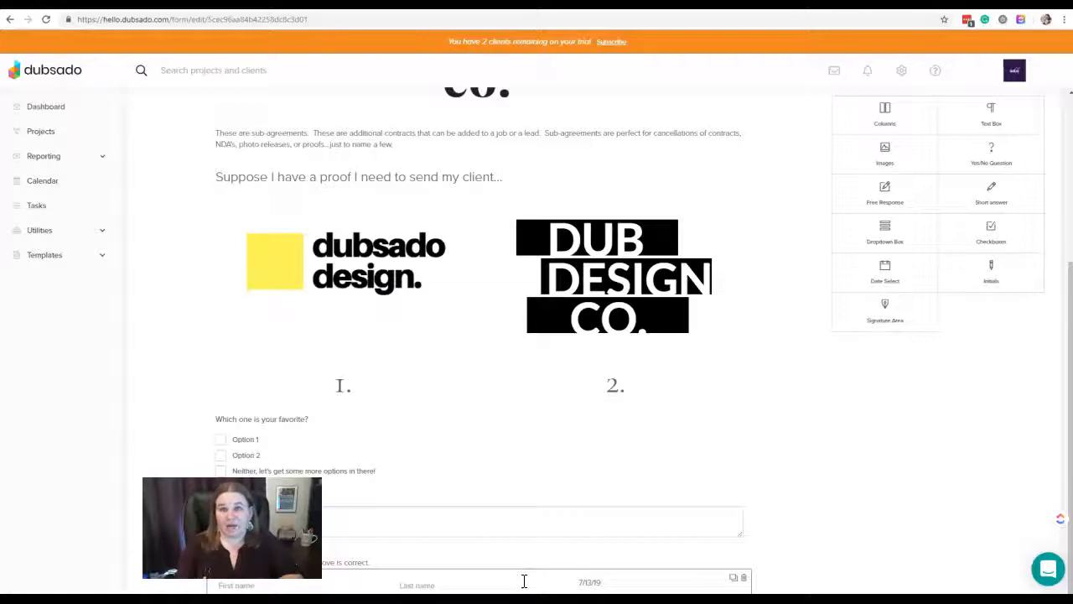
{"action": "left_click", "coordinate": [554, 565]}
Open the form's settings and examine the timing options offered for a relative expiration date
{"action": "scroll", "coordinate": [554, 570], "scroll_direction": "up", "scroll_amount": 3}
{"action": "left_click", "coordinate": [613, 149]}
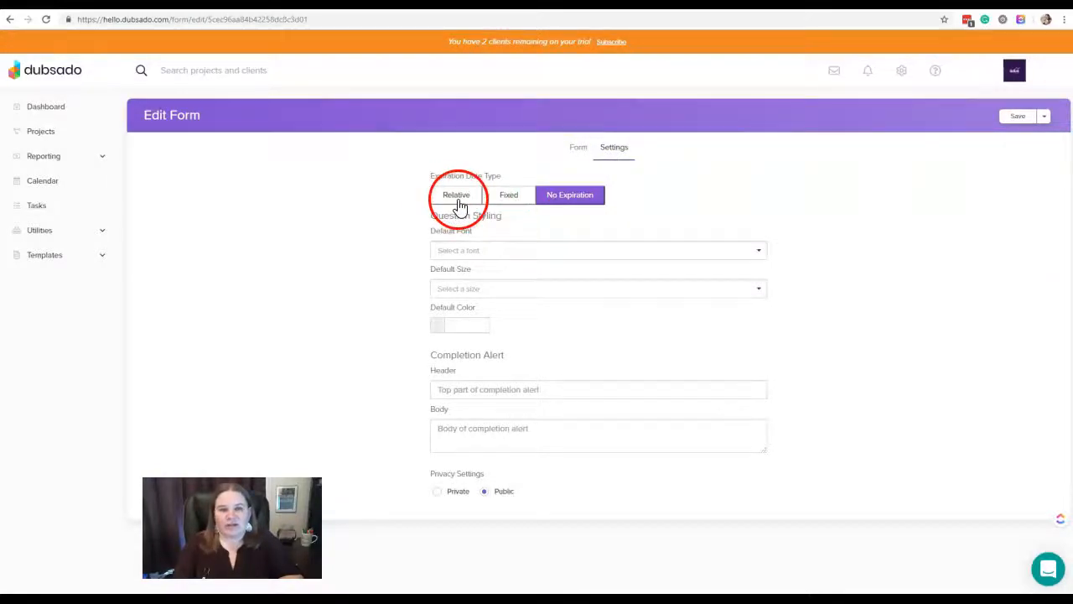
{"action": "left_click", "coordinate": [457, 196]}
{"action": "left_click", "coordinate": [577, 239]}
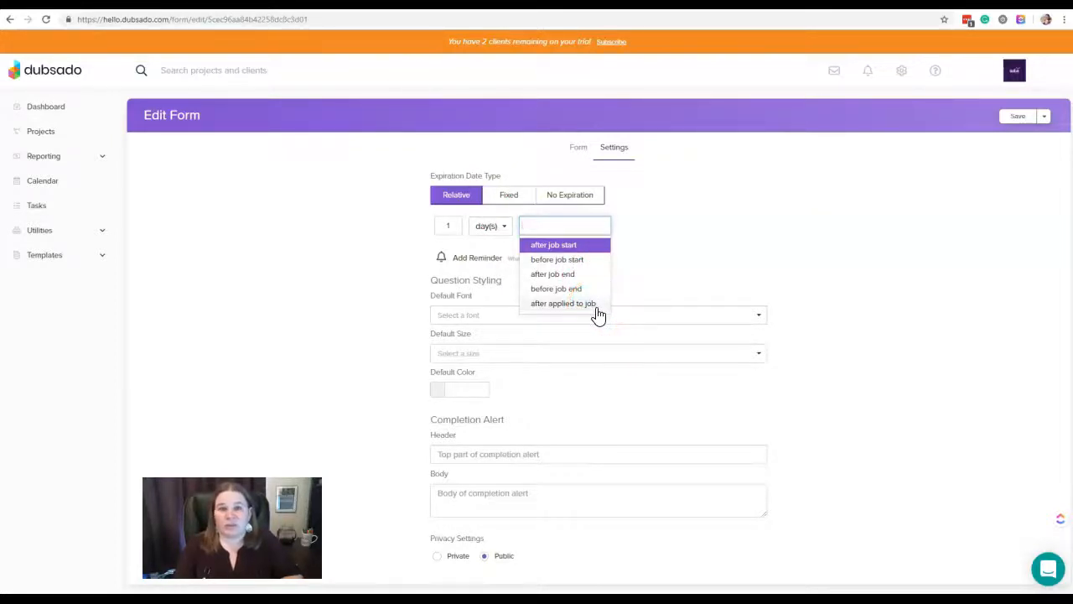
Try a fixed expiration date of 07/31/2019 9:00 AM and return the form to No Expiration
{"action": "left_click", "coordinate": [509, 195]}
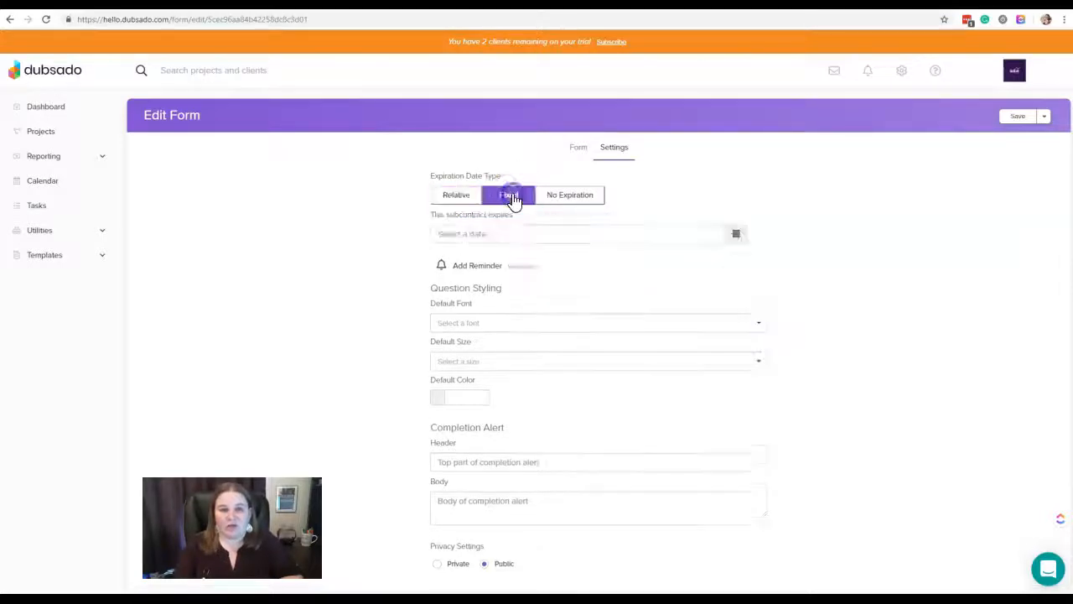
{"action": "left_click", "coordinate": [736, 234]}
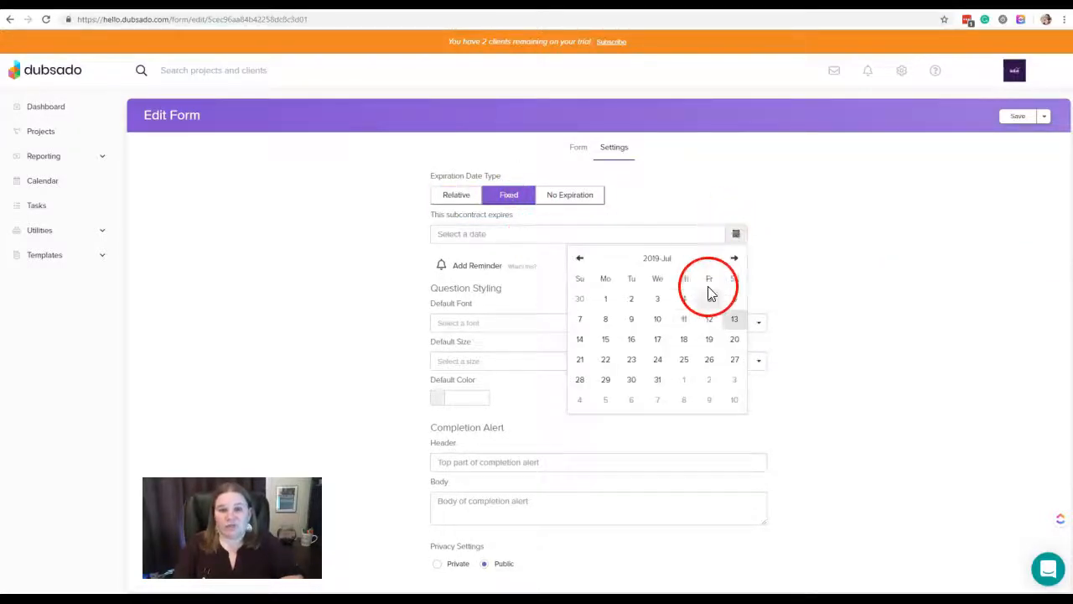
{"action": "left_click", "coordinate": [657, 379]}
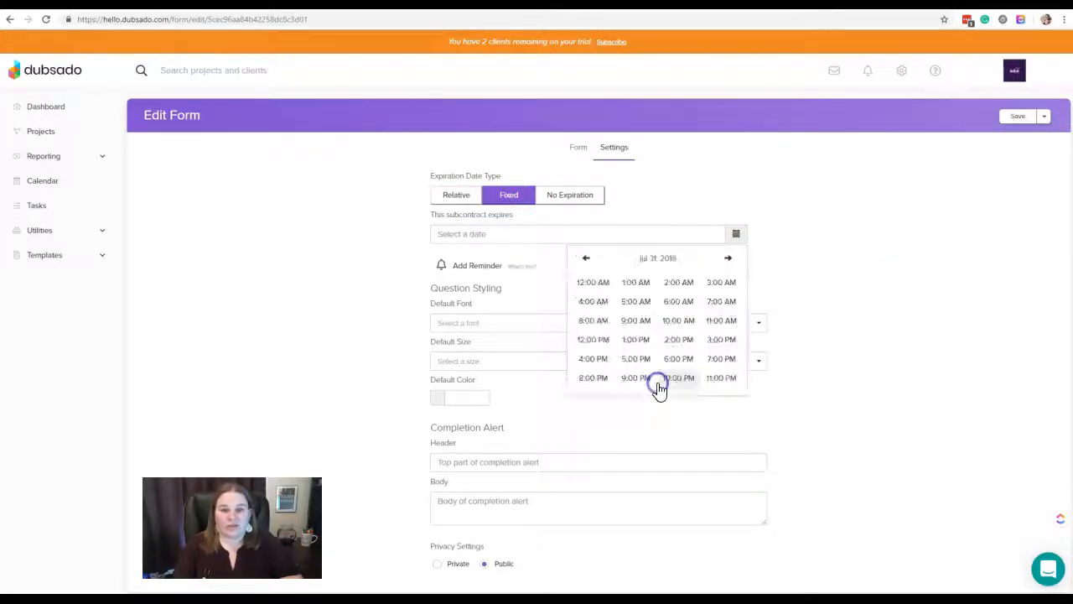
{"action": "left_click", "coordinate": [644, 329]}
{"action": "left_click", "coordinate": [604, 283]}
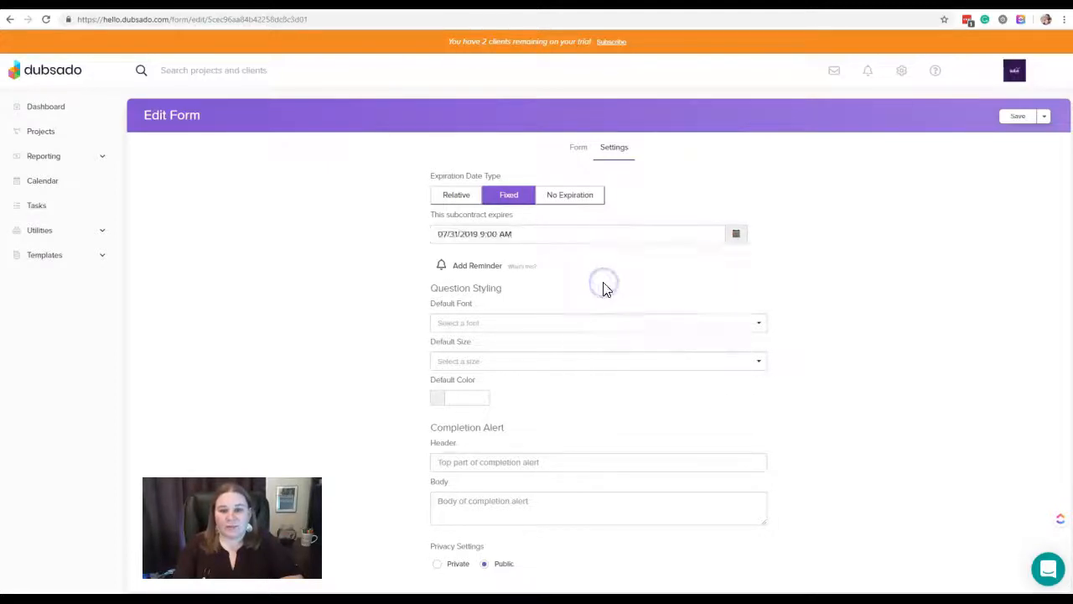
{"action": "left_click", "coordinate": [583, 206]}
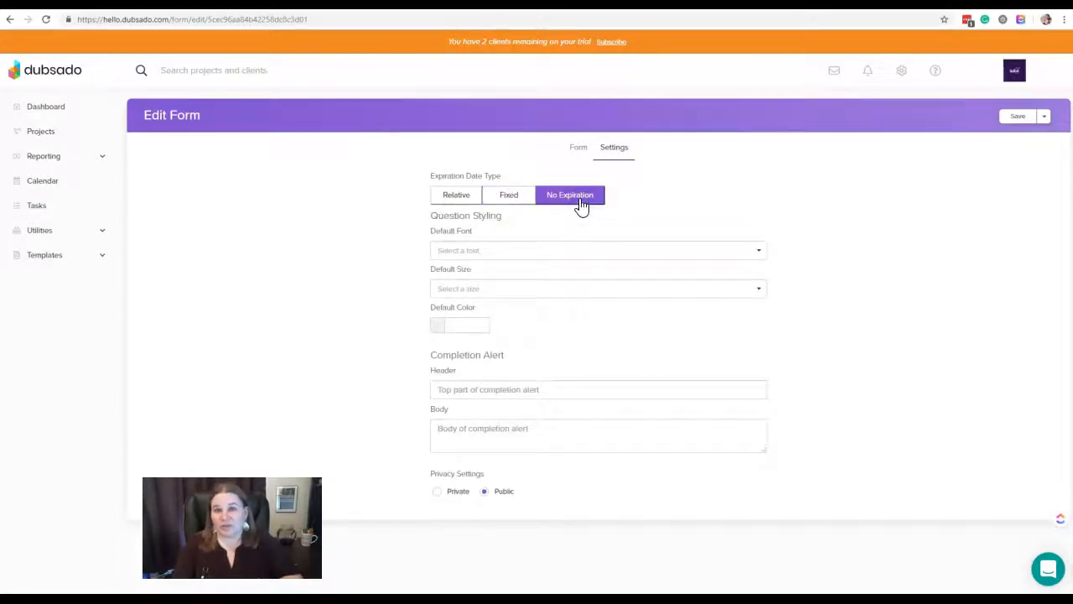
{"action": "left_click", "coordinate": [627, 207]}
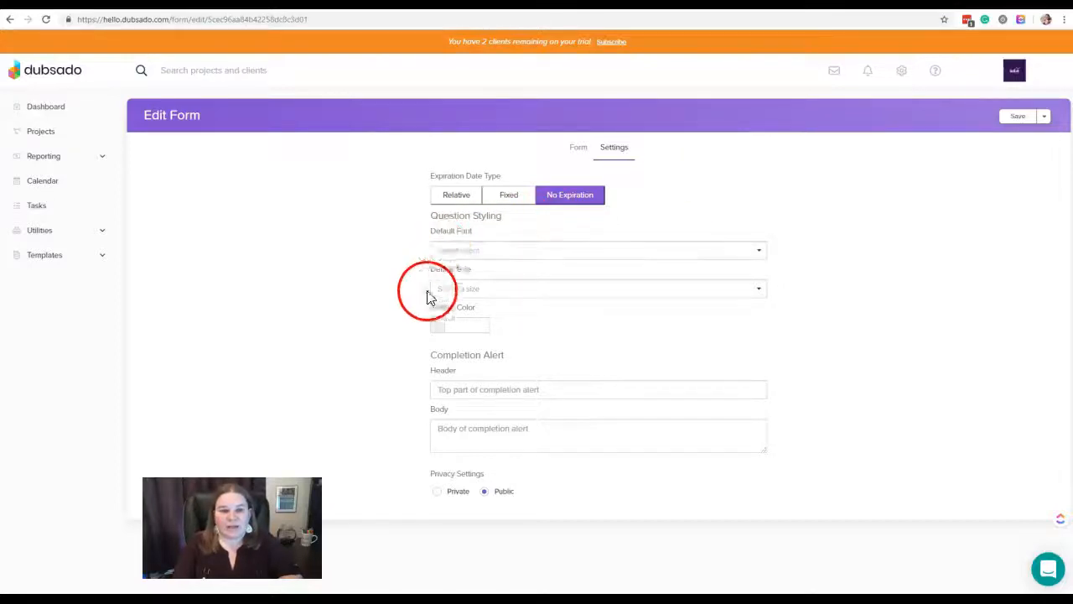
Look through the default font and default size options for the question styling without choosing any
{"action": "left_click", "coordinate": [522, 250]}
{"action": "left_click_drag", "start_coordinate": [760, 281], "coordinate": [759, 354]}
{"action": "left_click", "coordinate": [810, 309]}
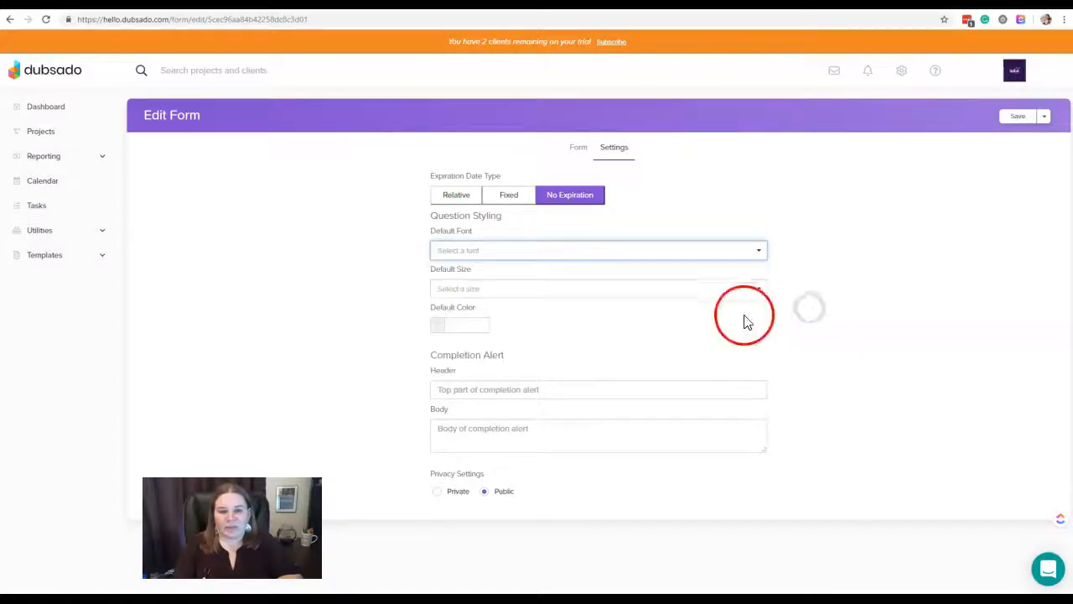
{"action": "left_click", "coordinate": [760, 289]}
{"action": "left_click_drag", "start_coordinate": [762, 319], "coordinate": [762, 374]}
{"action": "left_click", "coordinate": [791, 366]}
Set the default color of the form's question styling to dark red 8A3131
{"action": "left_click", "coordinate": [481, 323]}
{"action": "mouse_move", "coordinate": [472, 355]}
{"action": "left_mouse_down"}
{"action": "mouse_move", "coordinate": [489, 382]}
{"action": "mouse_move", "coordinate": [458, 376]}
{"action": "mouse_move", "coordinate": [492, 349]}
{"action": "mouse_move", "coordinate": [447, 366]}
{"action": "mouse_move", "coordinate": [485, 373]}
{"action": "left_mouse_up"}
{"action": "left_click_drag", "start_coordinate": [487, 326], "coordinate": [415, 323]}
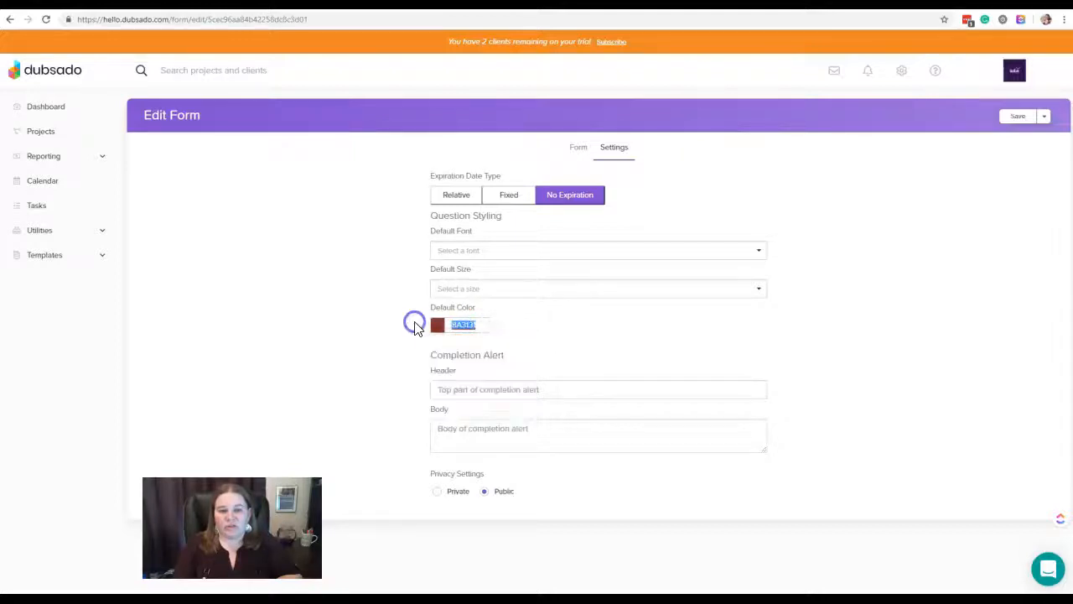
{"action": "left_click", "coordinate": [608, 340]}
Review the completion alert's header and body fields and the Private and Public privacy settings
{"action": "left_click", "coordinate": [571, 388]}
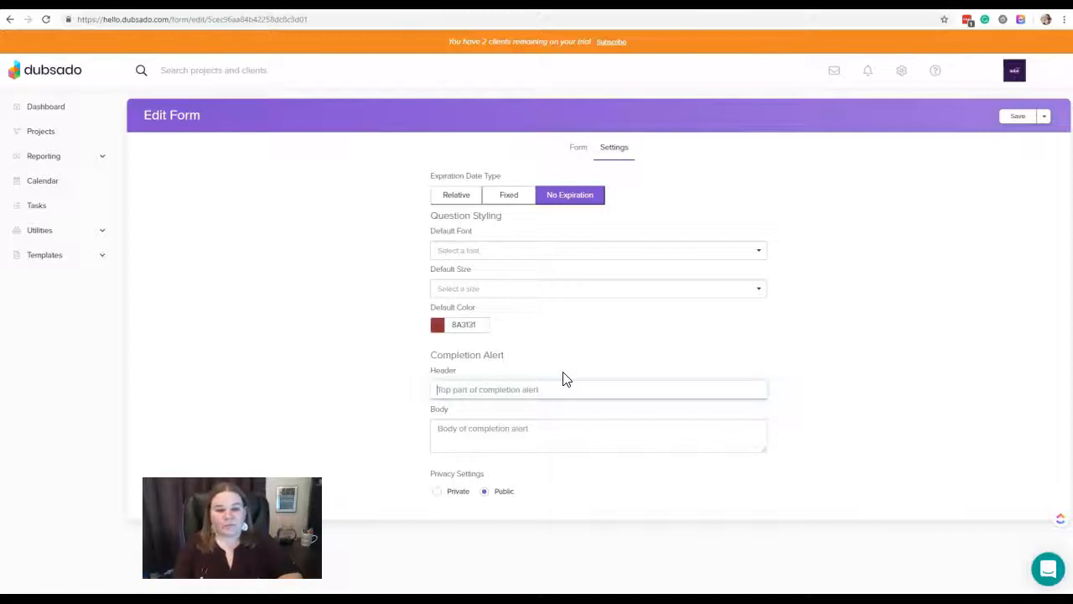
{"action": "left_click", "coordinate": [564, 417]}
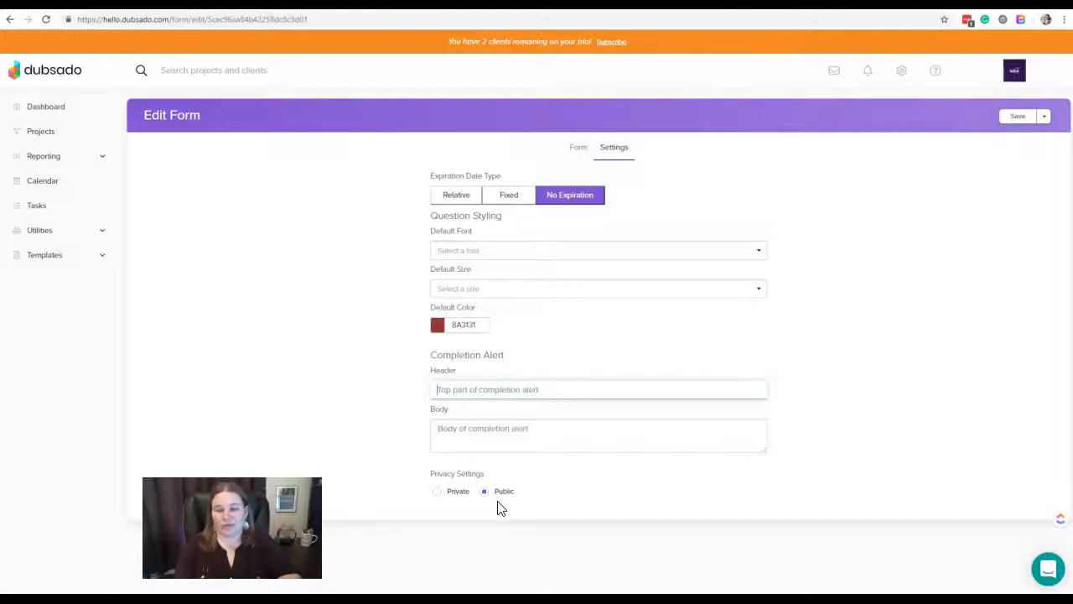
{"action": "left_click", "coordinate": [447, 503]}
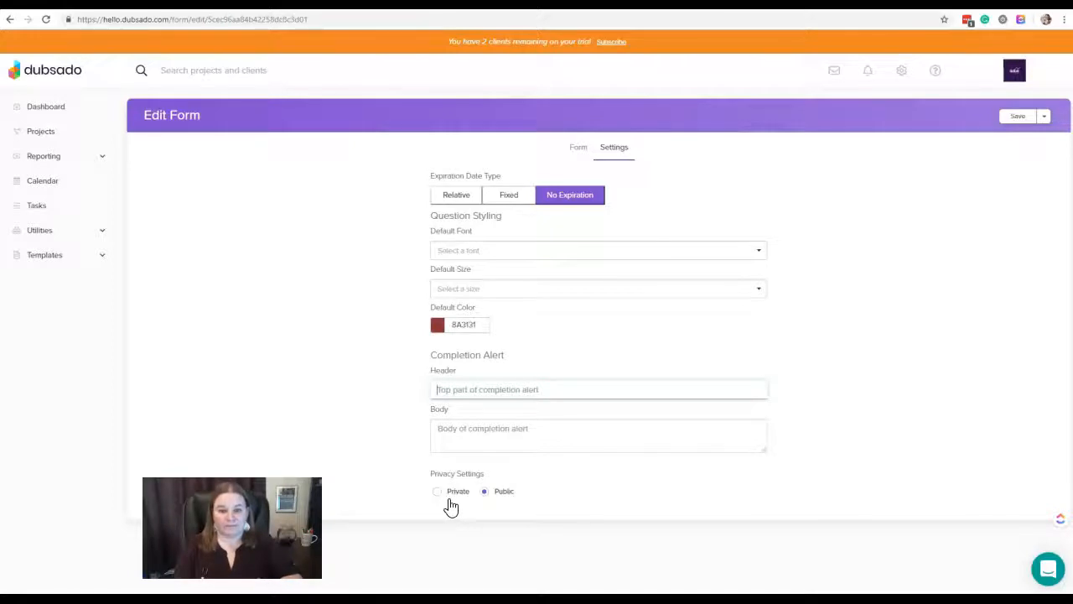
Return to the form's content, review the alternative save options, and save the sub-agreement form
{"action": "left_click", "coordinate": [579, 151]}
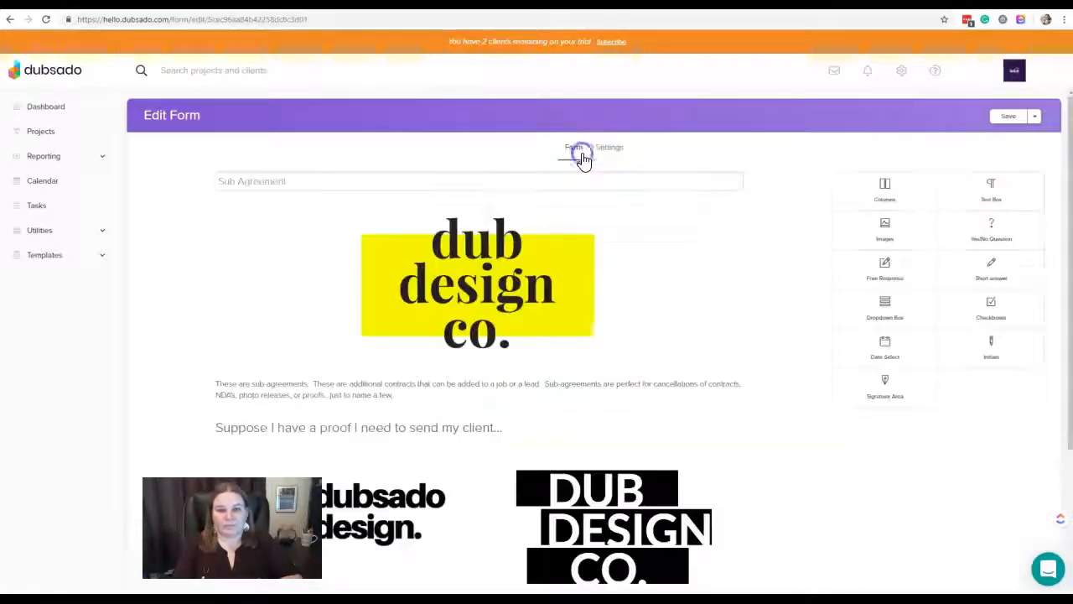
{"action": "left_click", "coordinate": [1010, 116]}
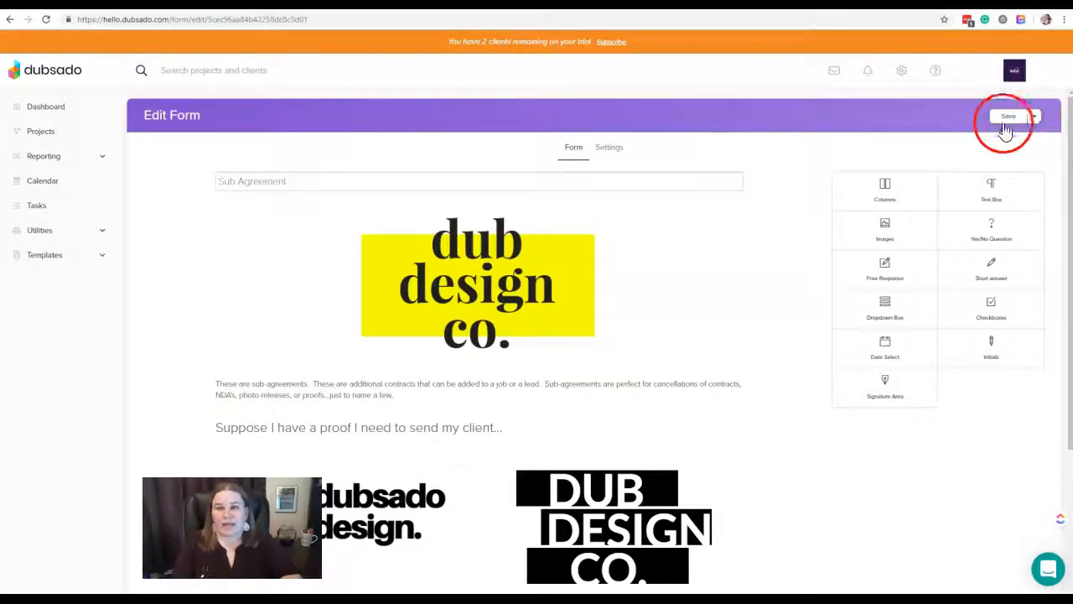
{"action": "left_click", "coordinate": [1037, 116]}
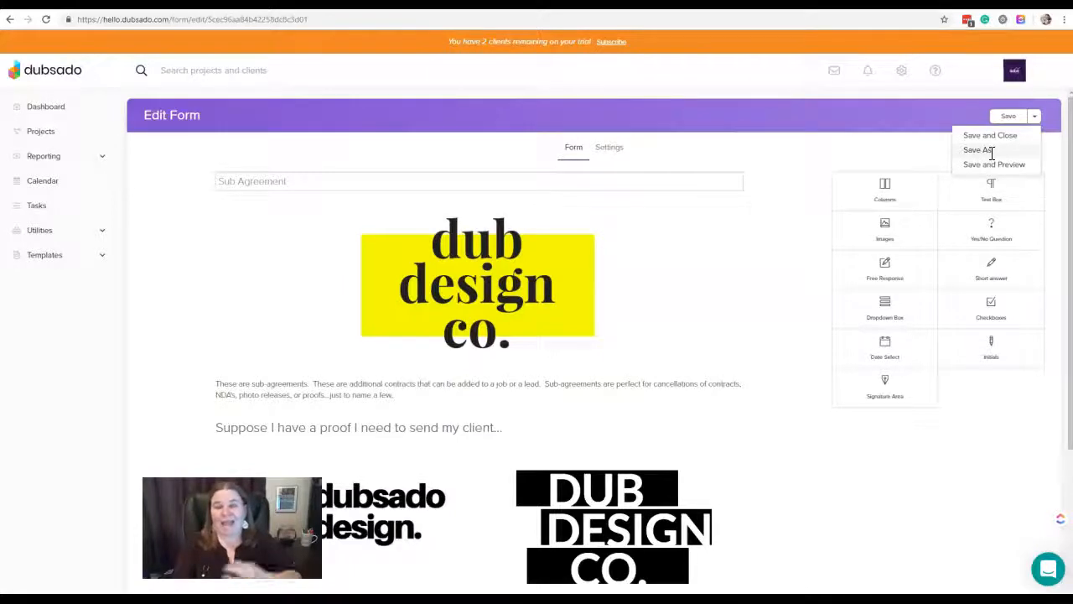
{"action": "left_click", "coordinate": [1019, 171]}
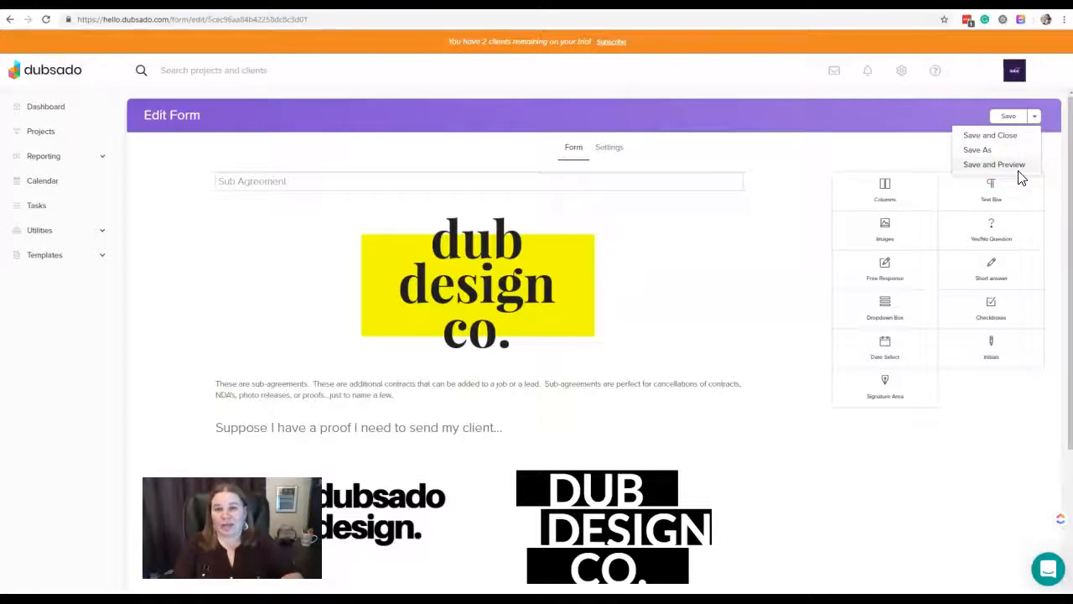
{"action": "left_click", "coordinate": [617, 399]}
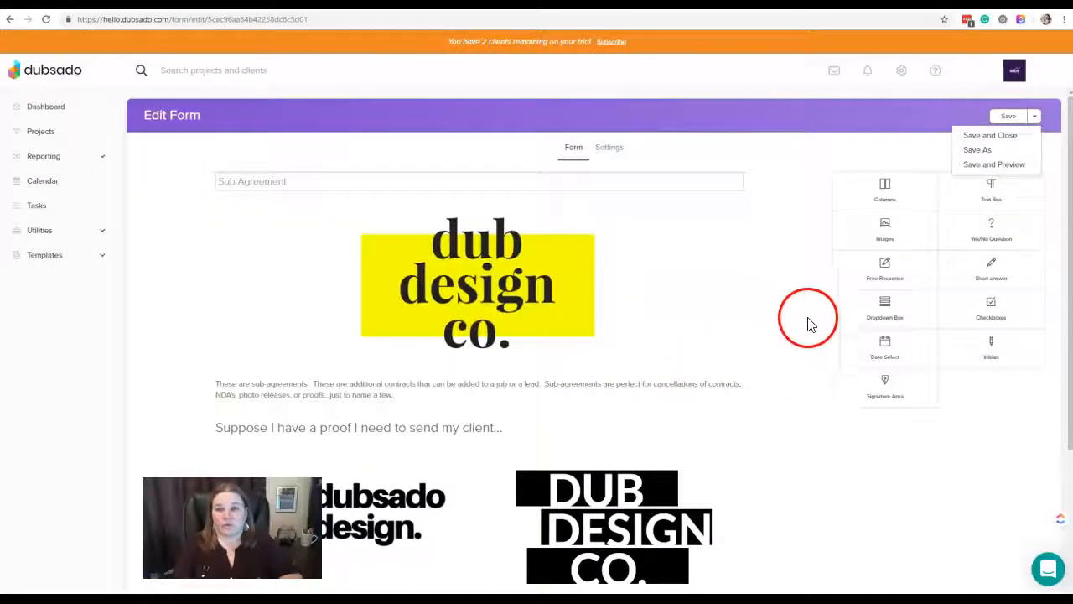
{"action": "left_click", "coordinate": [900, 158]}
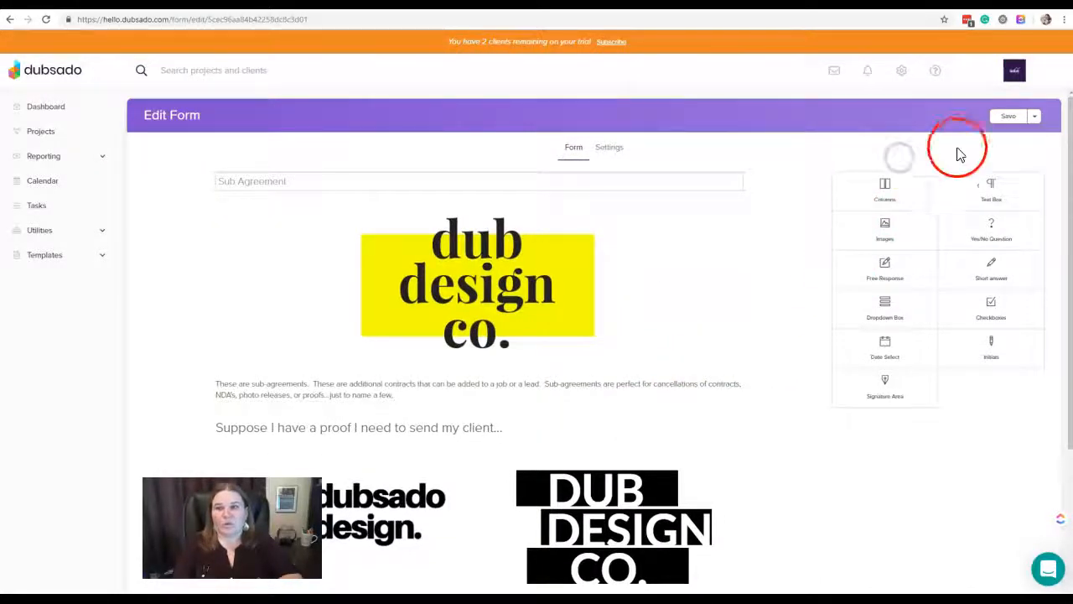
{"action": "left_click", "coordinate": [1011, 119]}
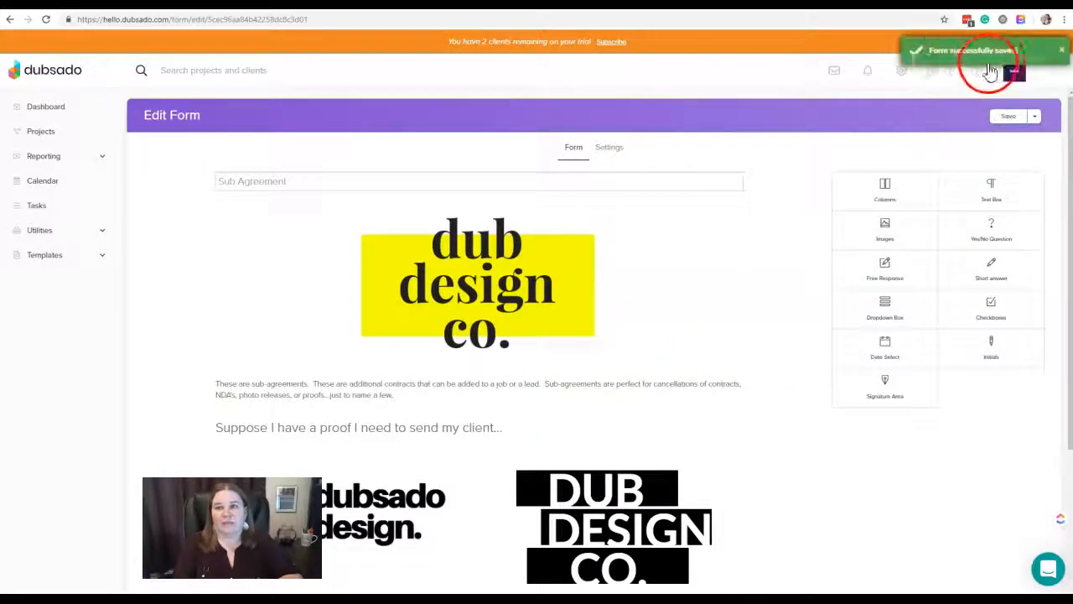